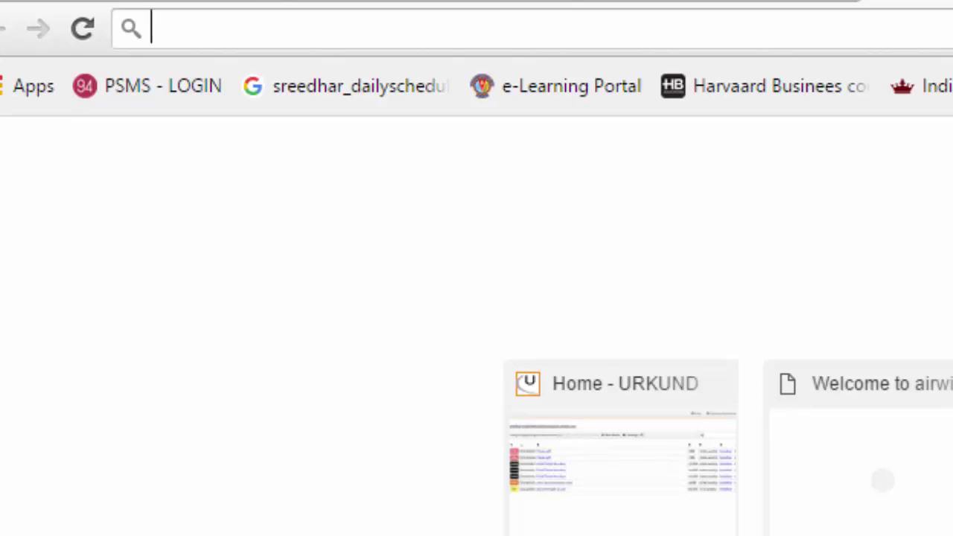
Step: Enter rlab.bits-pilani.ac.in in Chrome's address bar, correcting the typos
text(www)
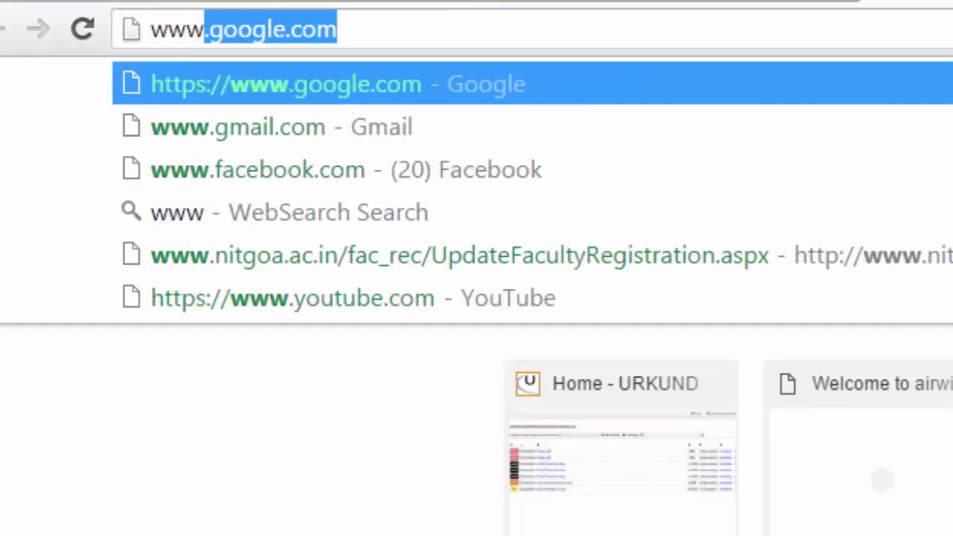
key(BackSpace)
key(BackSpace)
key(BackSpace)
key(BackSpace)
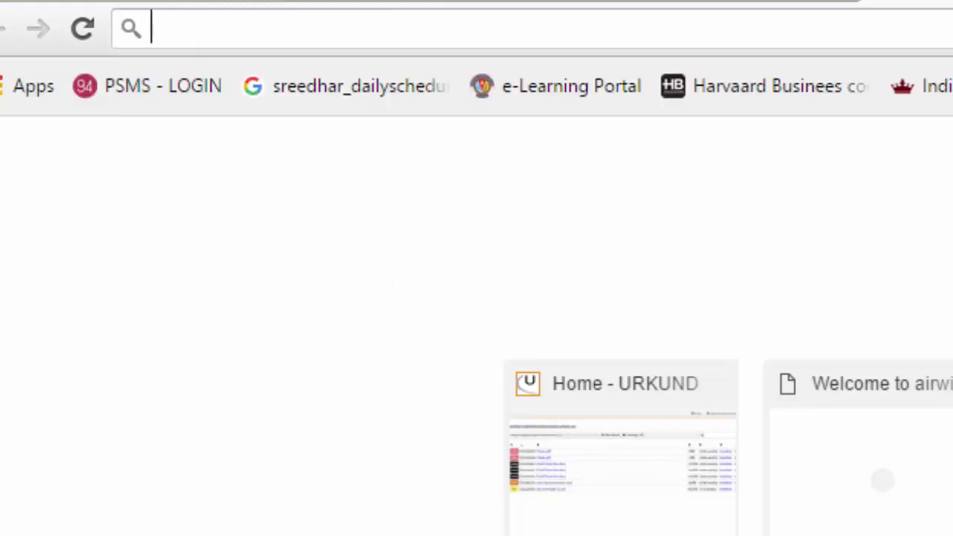
text(rla)
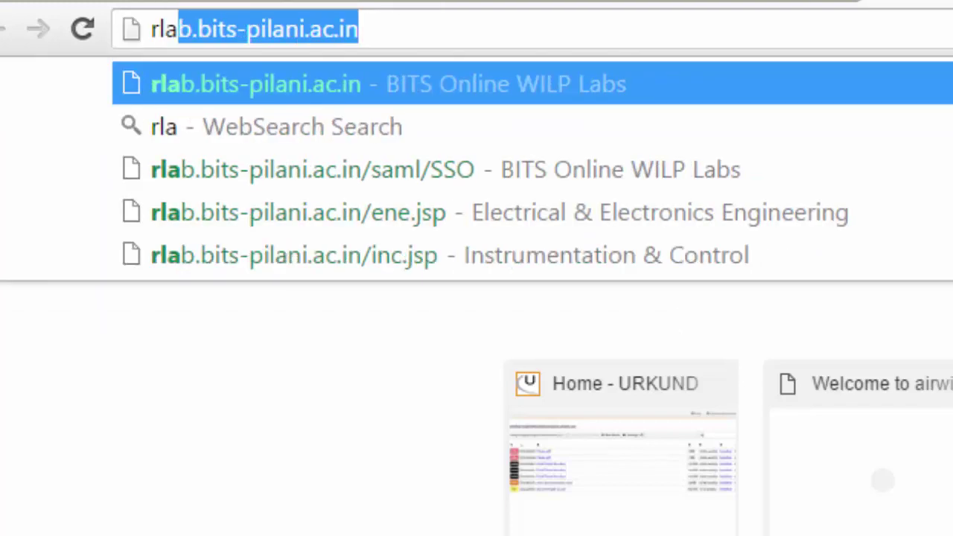
text(b.bit)
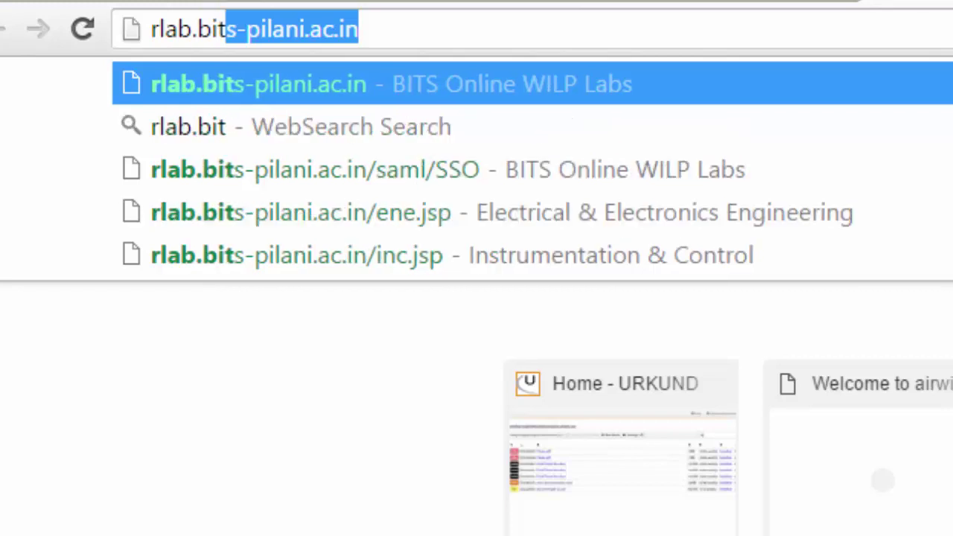
text(s-pil)
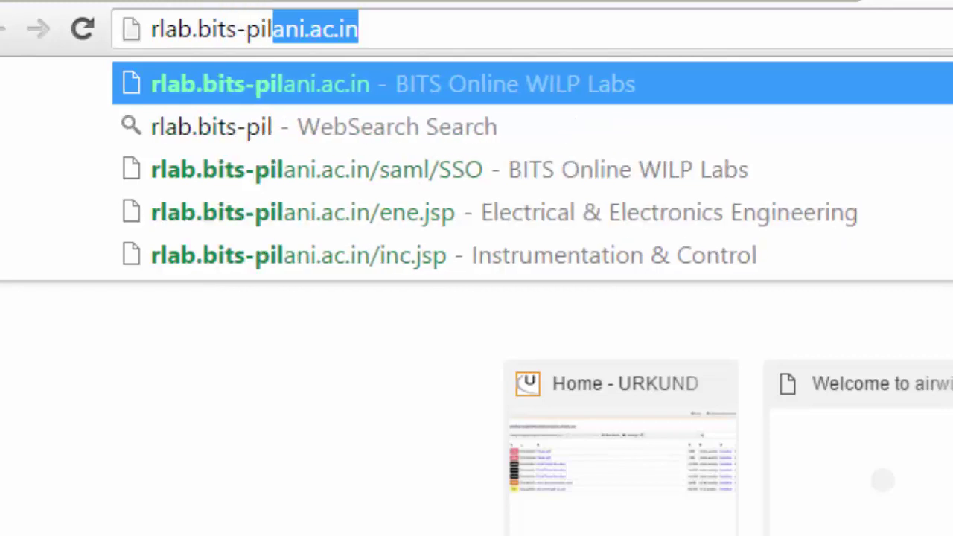
text(ano)
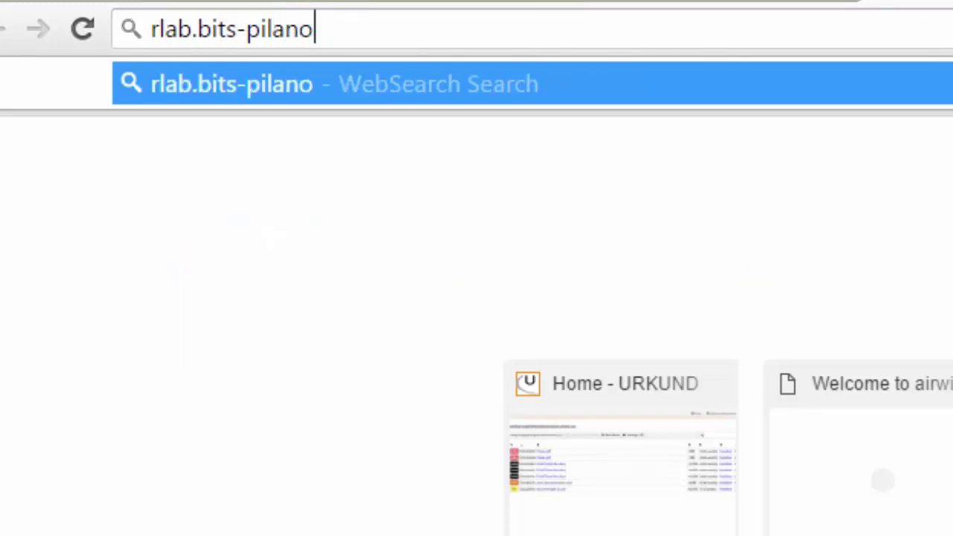
key(BackSpace)
text(i.ac.i)
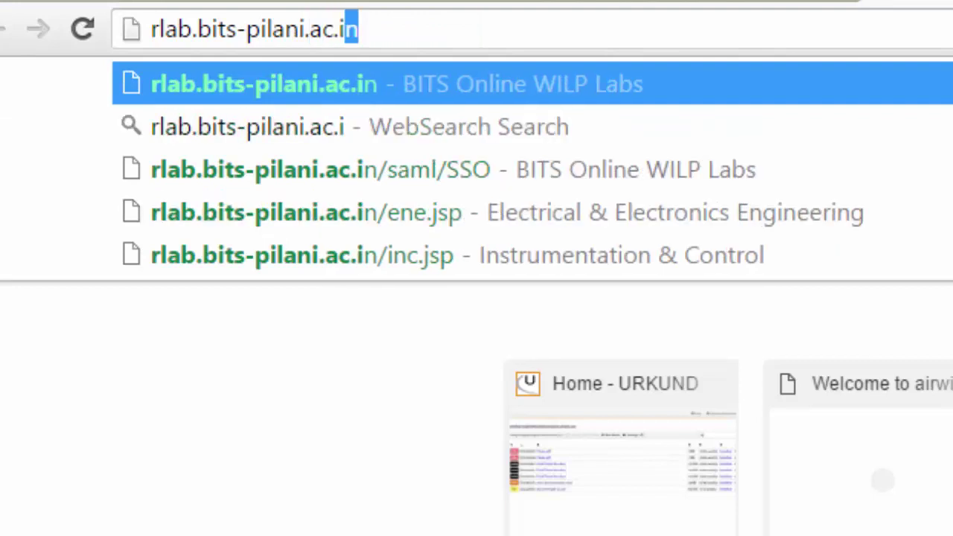
Step: Load the lab site and complete the BITS Mail address in the sign-in form
key(Return)
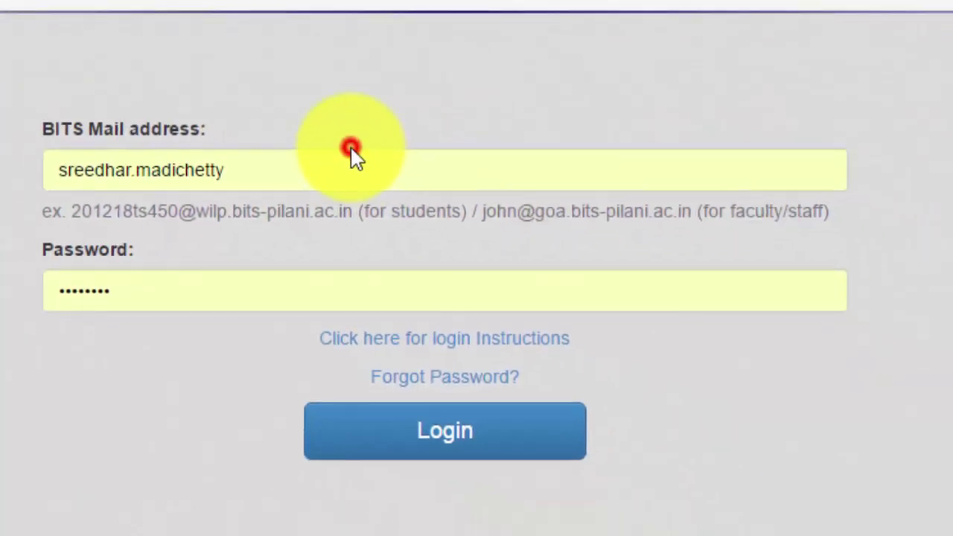
click(335, 170)
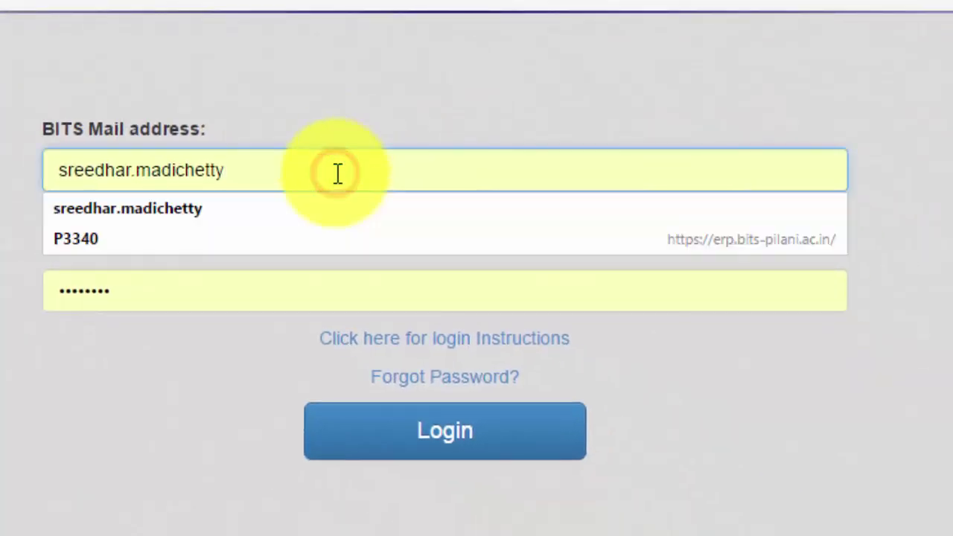
text(@)
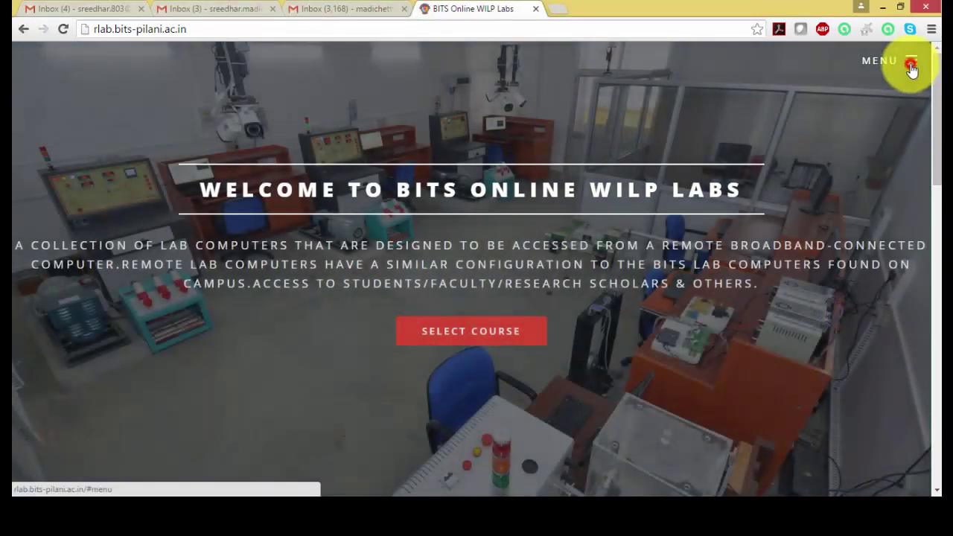
Step: Go to Electrical & Electronics Engineering from MENU and scroll down to its Experiments table
click(911, 64)
click(774, 131)
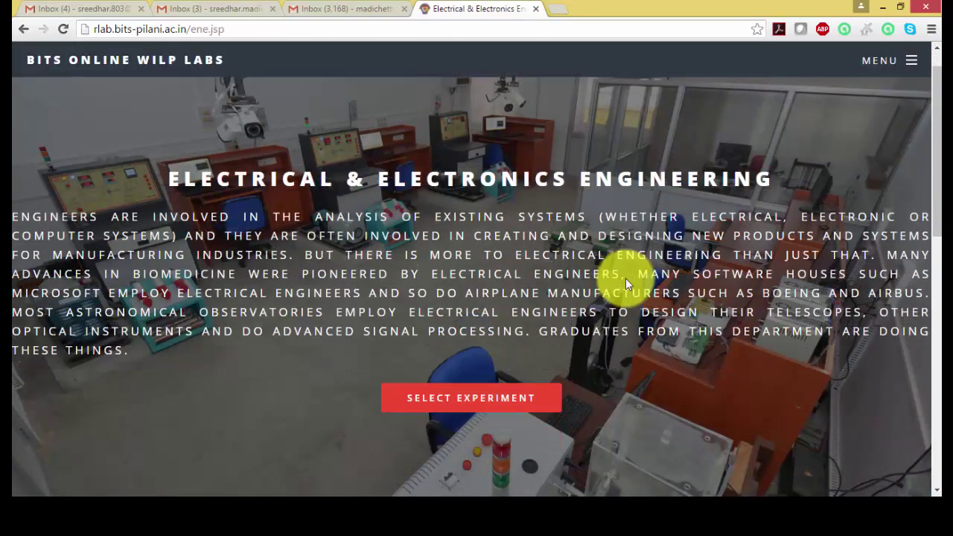
scroll(621, 276, down, 7)
scroll(253, 331, down, 1)
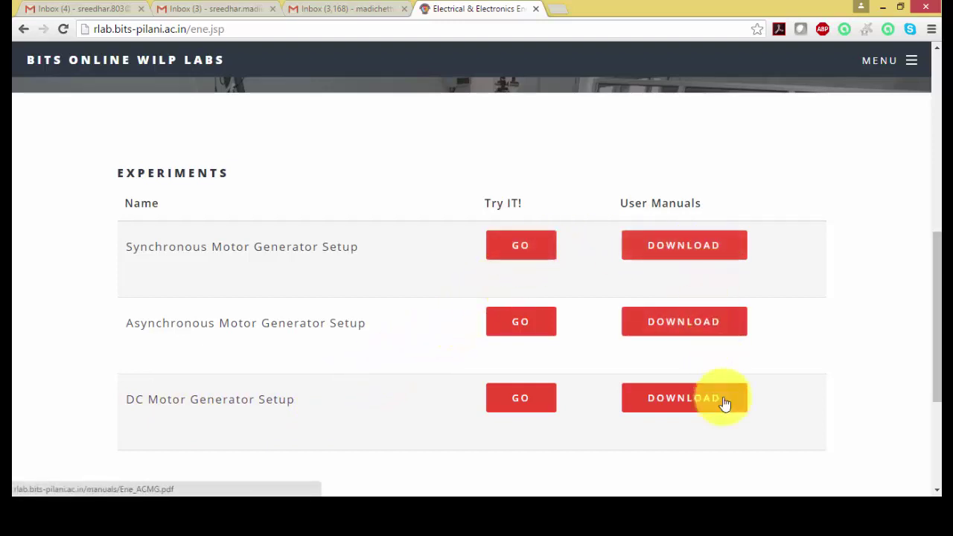
Step: Open the Synchronous Motor Generator Setup and browse its list of six experiments
click(509, 245)
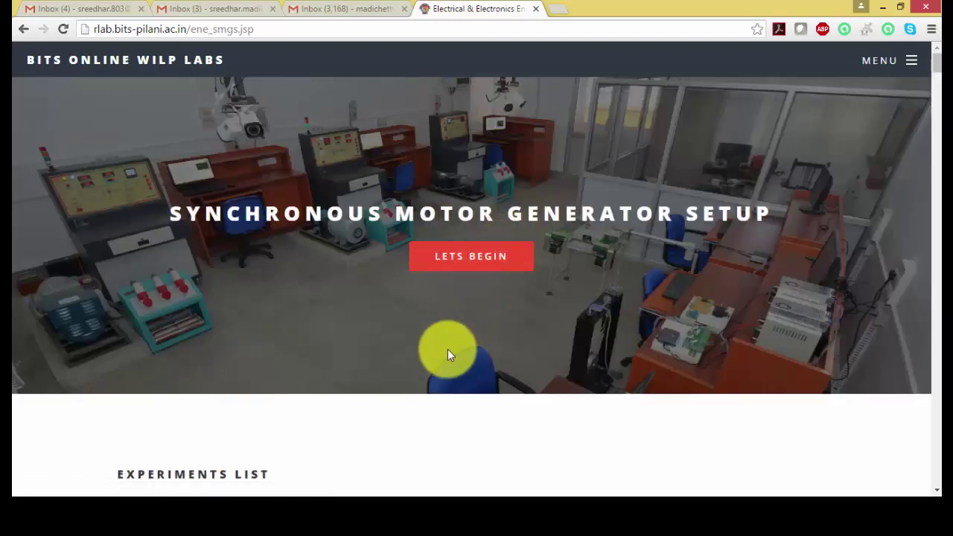
scroll(449, 357, down, 4)
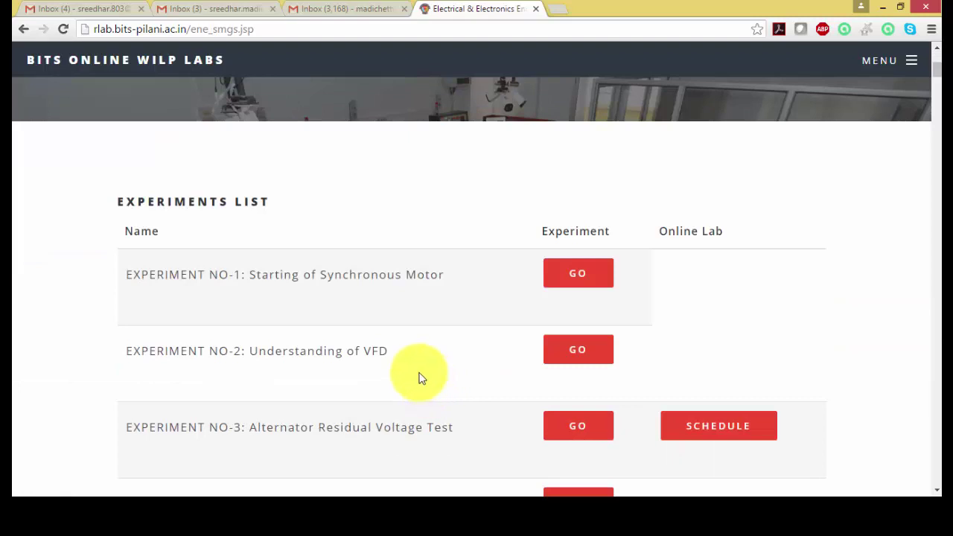
scroll(394, 357, down, 6)
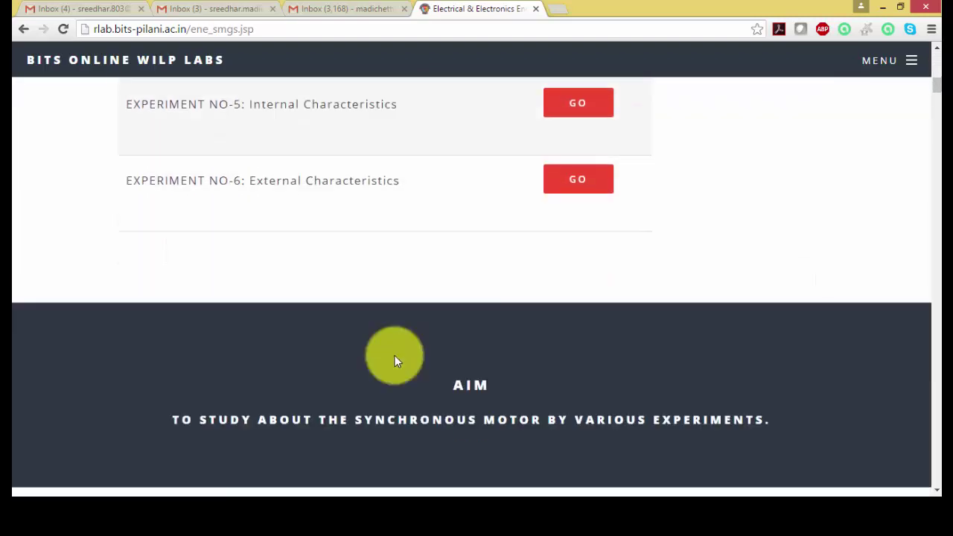
scroll(394, 356, up, 6)
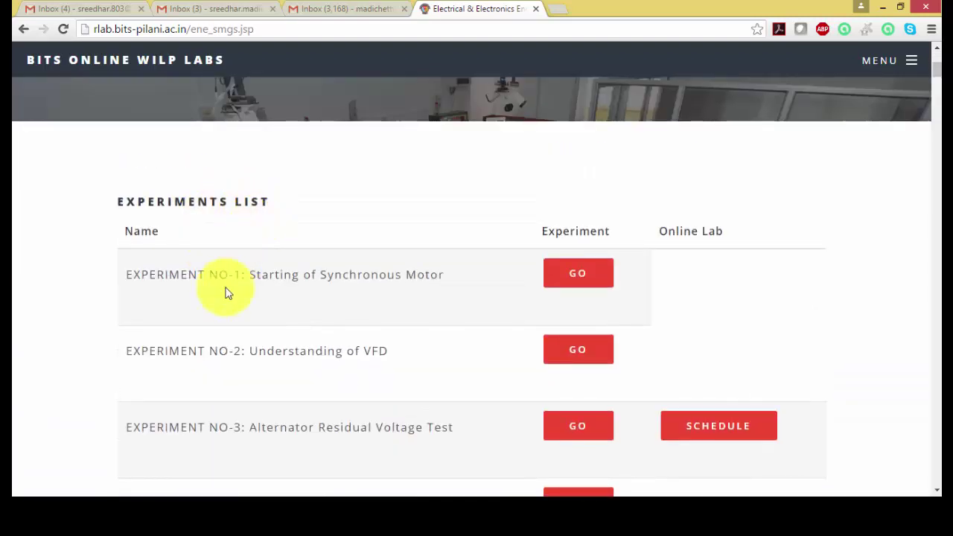
scroll(226, 305, down, 6)
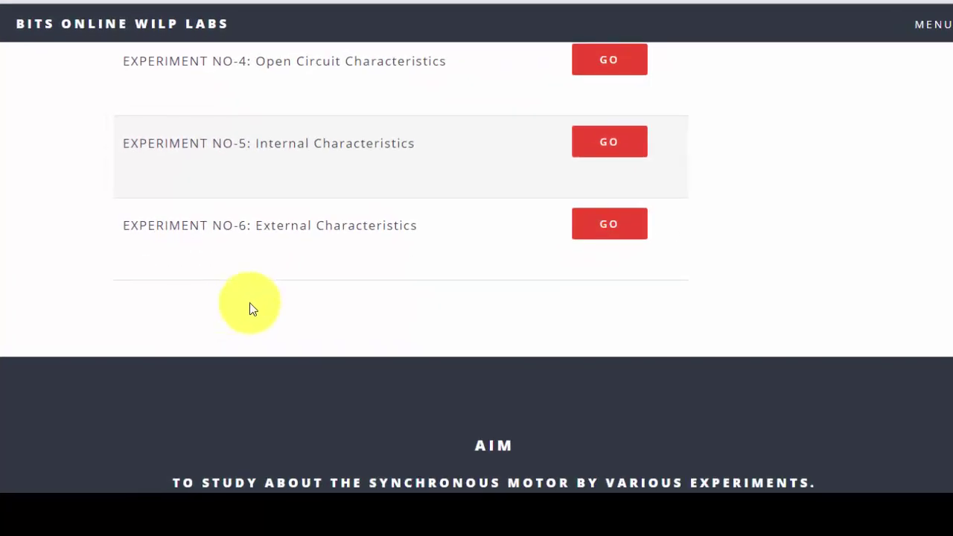
scroll(252, 307, up, 6)
scroll(331, 360, down, 1)
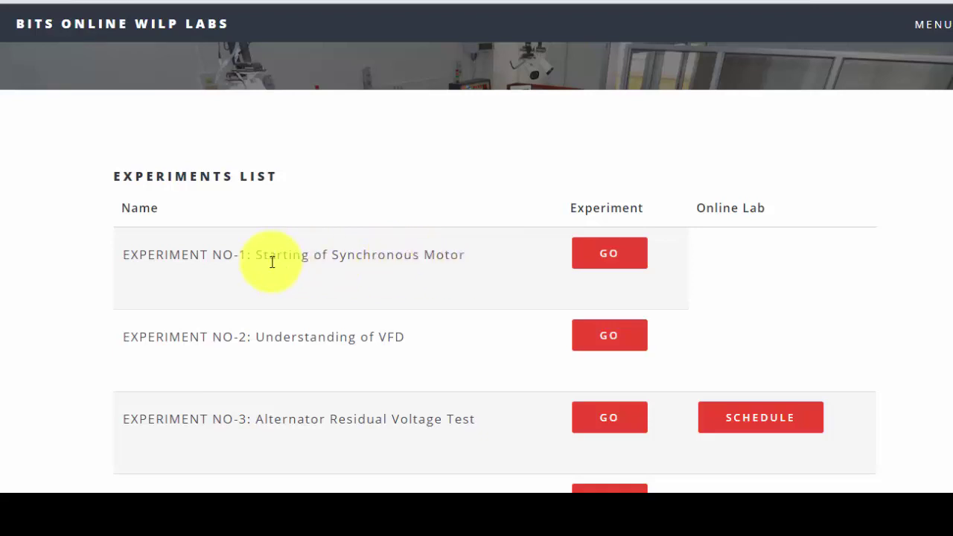
click(638, 257)
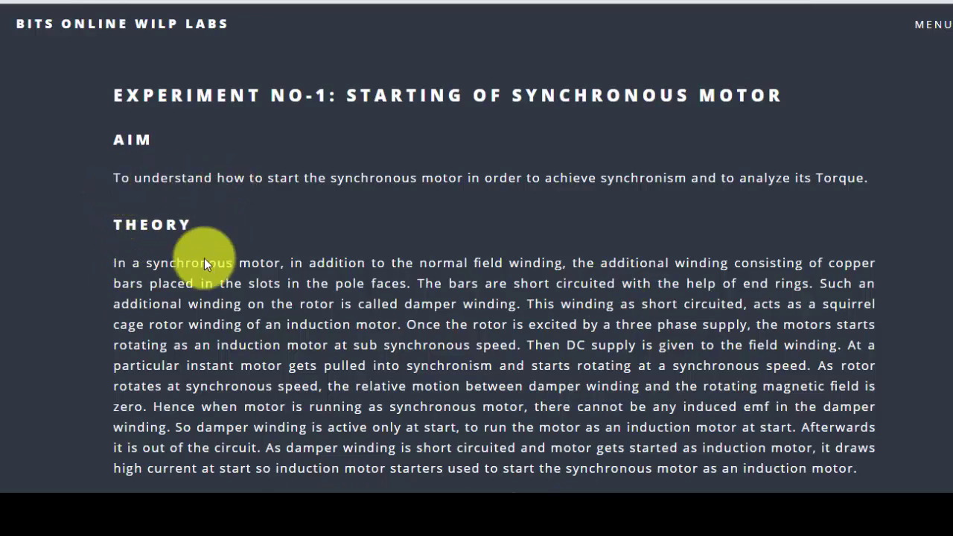
scroll(153, 378, down, 5)
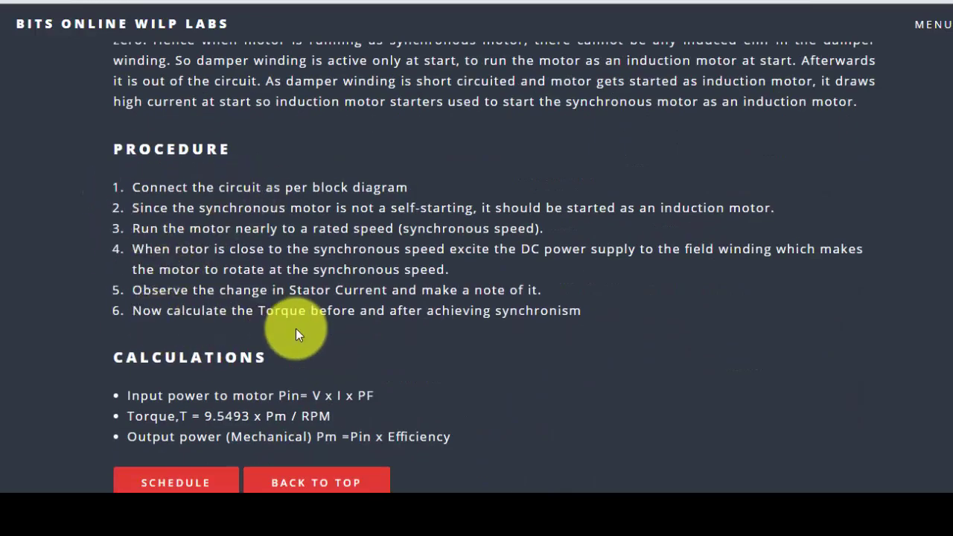
scroll(296, 328, down, 4)
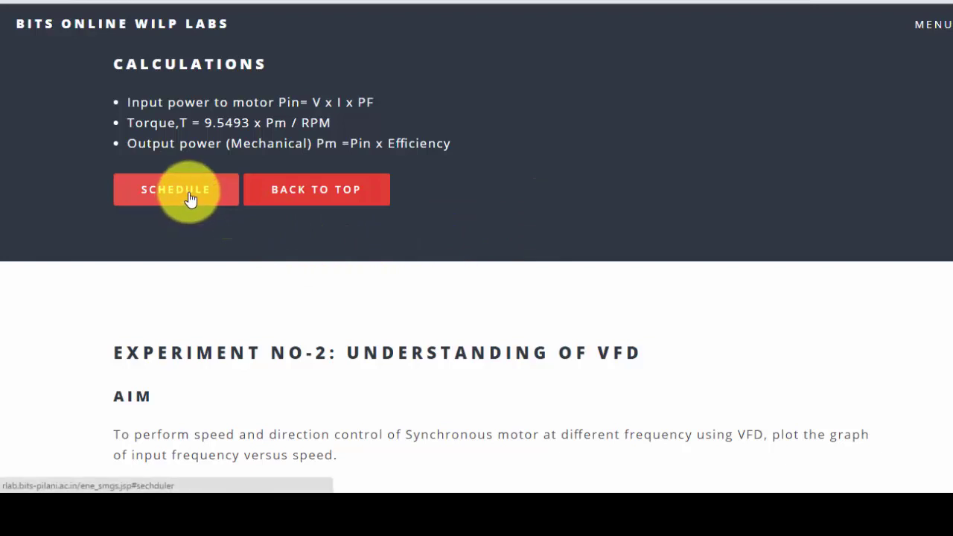
scroll(189, 195, up, 4)
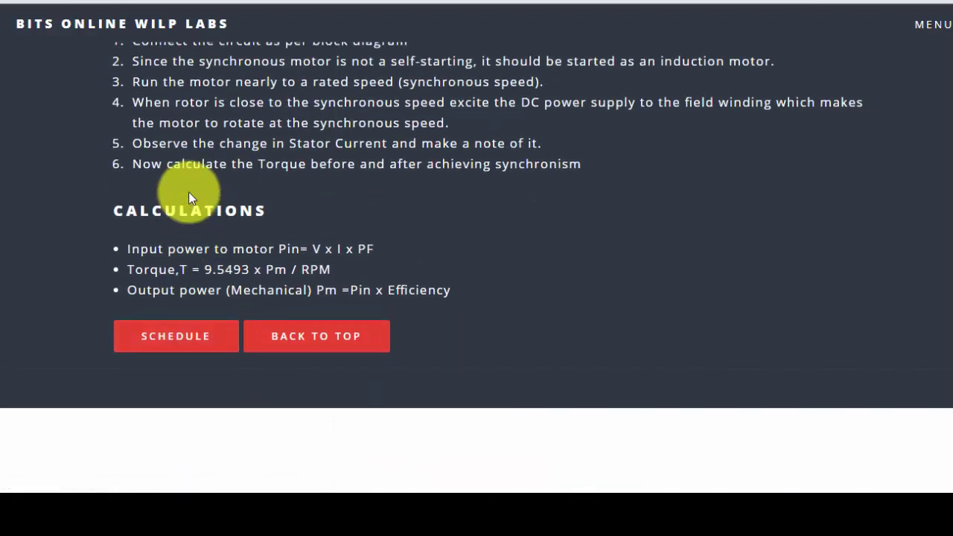
scroll(189, 192, up, 6)
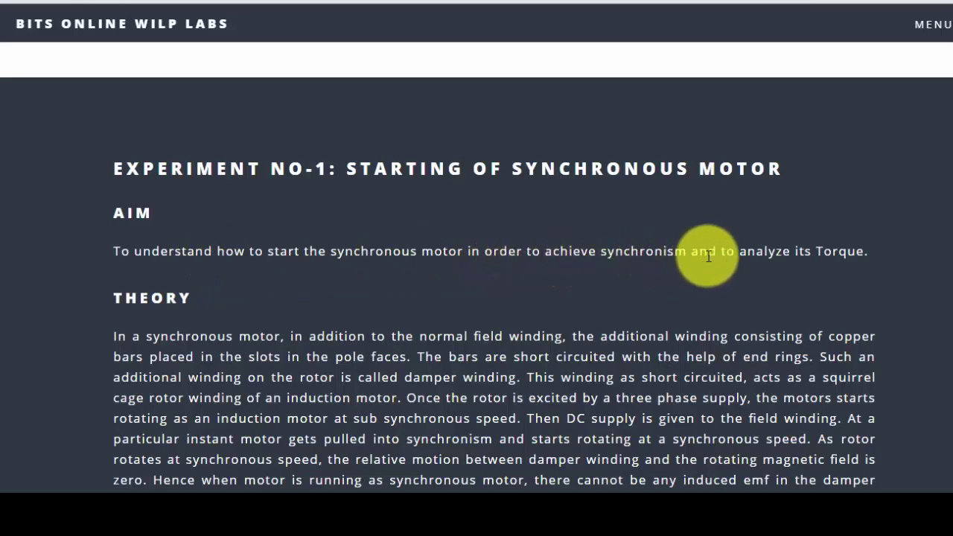
scroll(393, 306, down, 5)
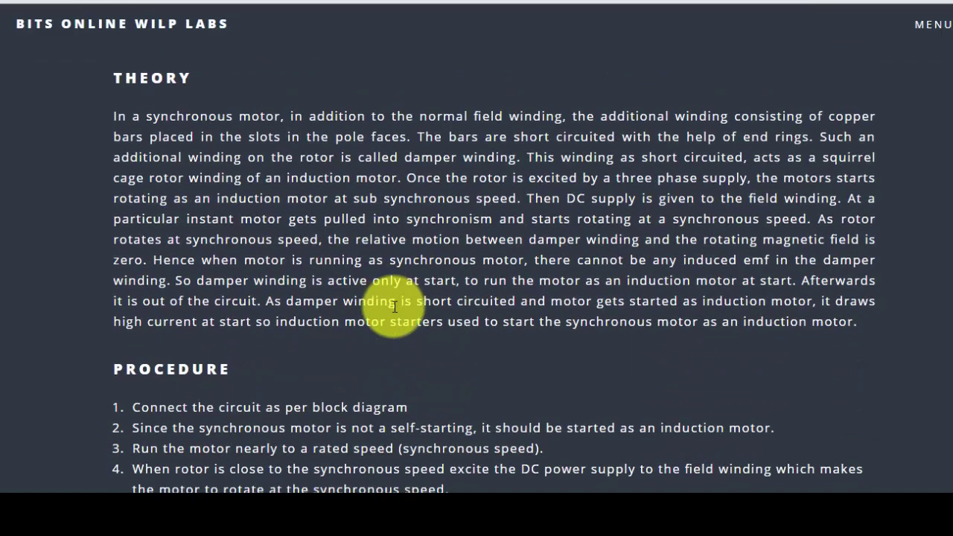
scroll(357, 304, down, 1)
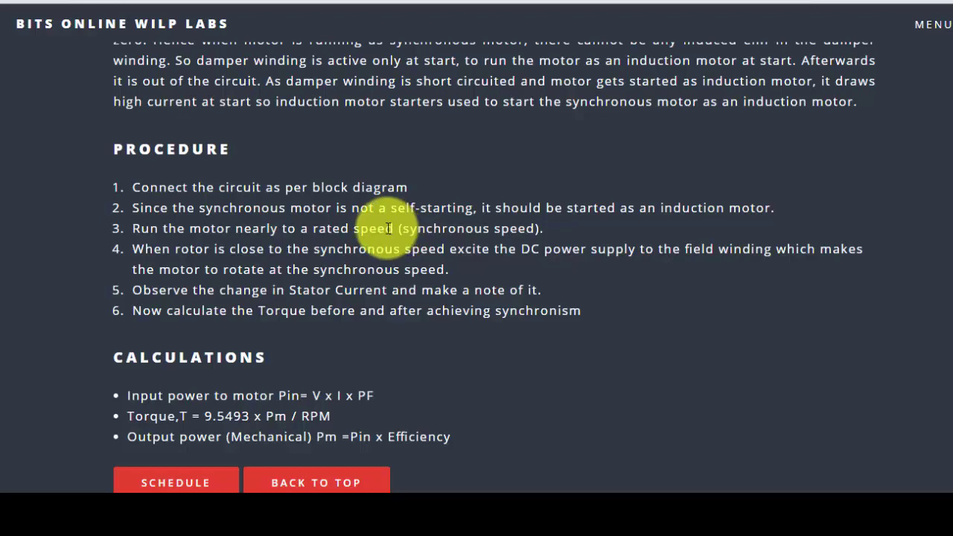
scroll(388, 228, down, 2)
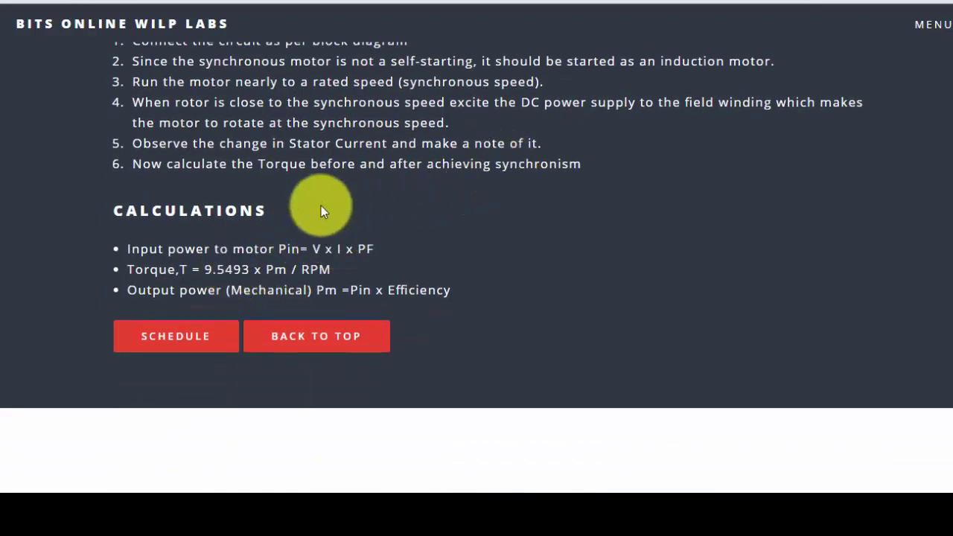
scroll(320, 206, up, 1)
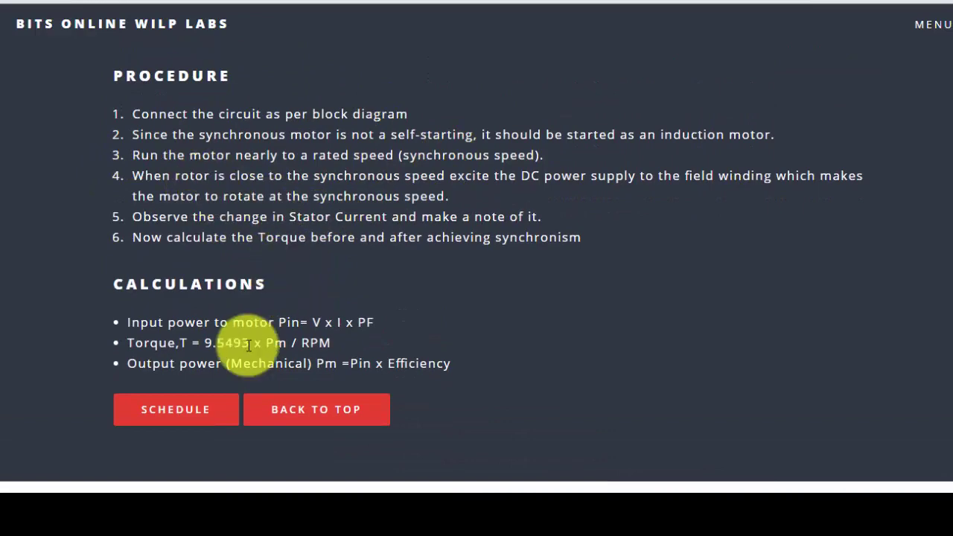
Step: Book the Tuesday 04:00 PM slot in the lab's SCHEDULE grid
click(176, 414)
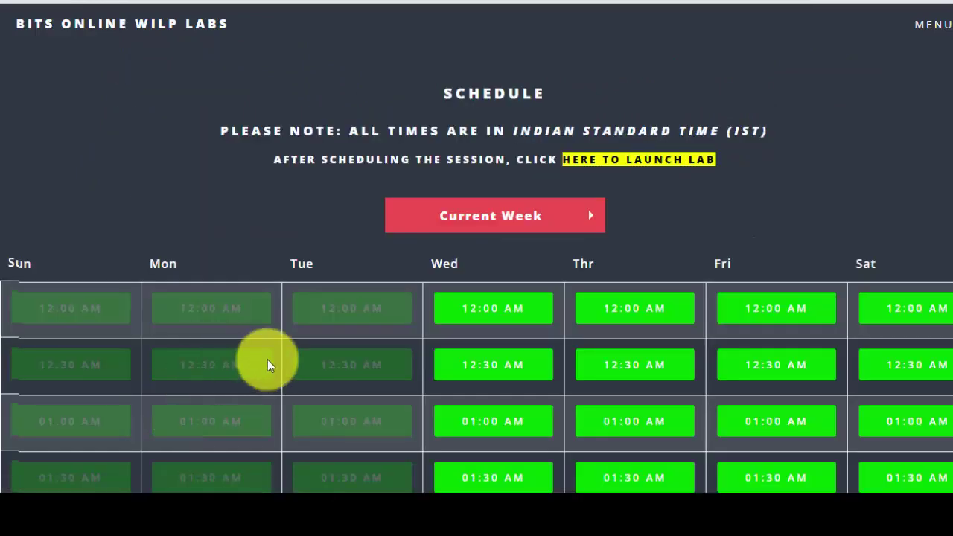
scroll(267, 361, down, 5)
scroll(267, 360, down, 14)
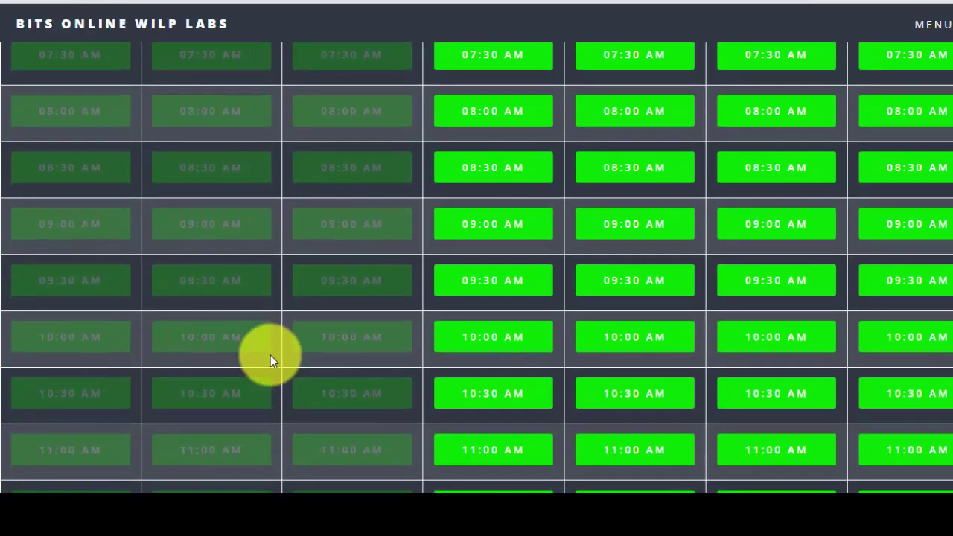
scroll(270, 360, down, 4)
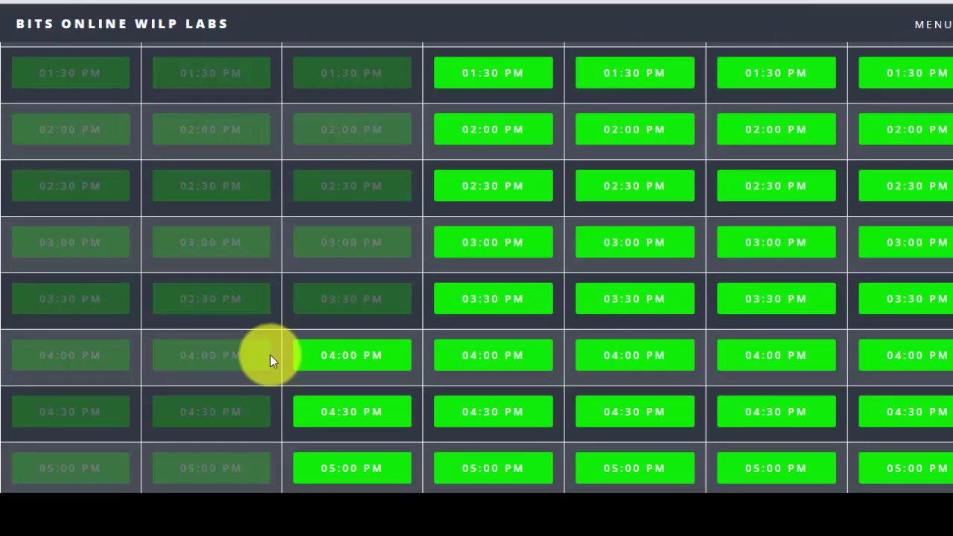
click(348, 365)
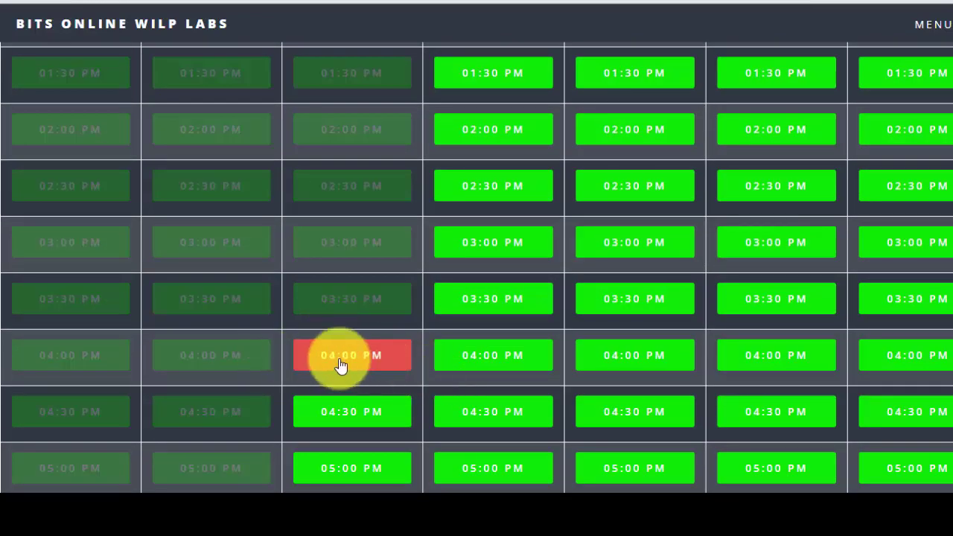
scroll(339, 365, down, 15)
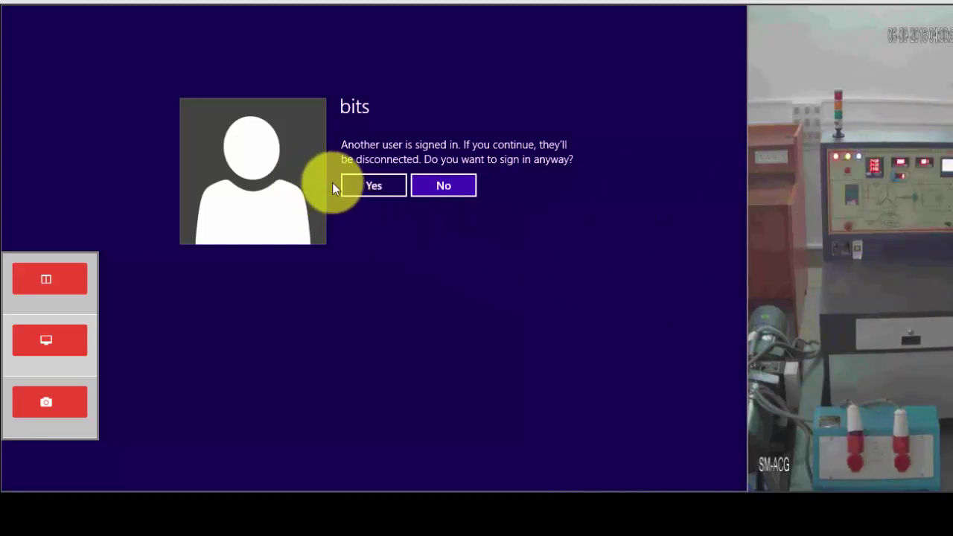
Step: Sign in to the lab PC anyway, disconnecting the other user
click(359, 189)
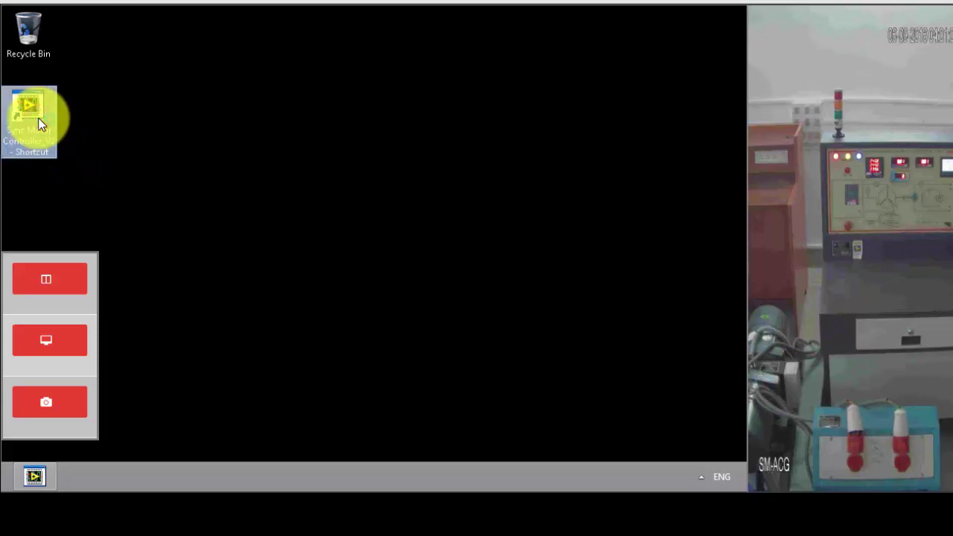
Step: Launch Sync Motor Controller V2 and open the Starting of Synchronous Motor experiment
double_click(38, 118)
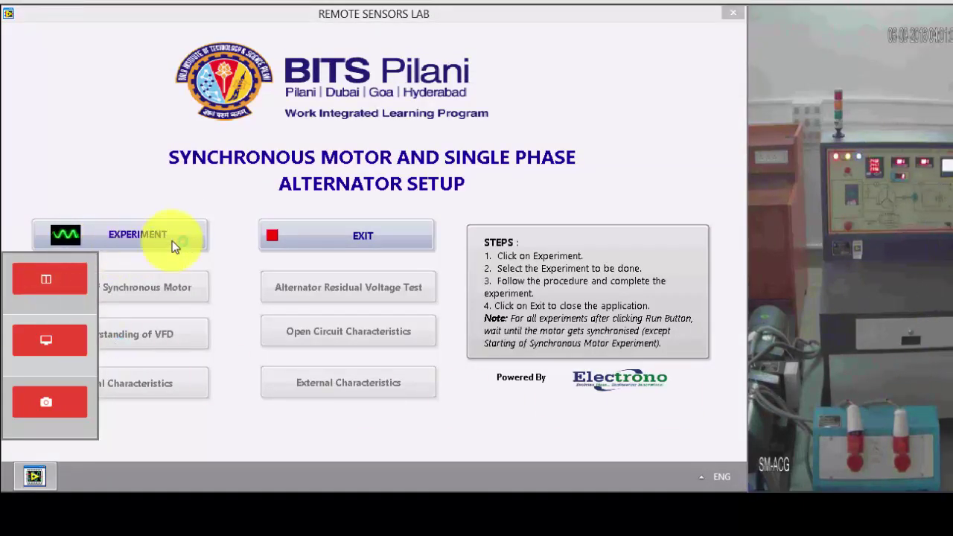
drag(11, 289, 652, 52)
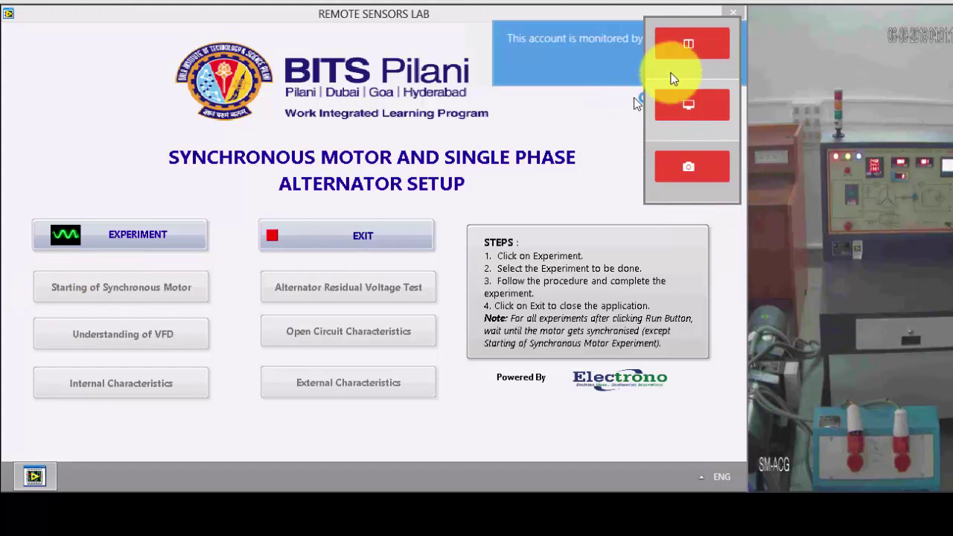
click(137, 237)
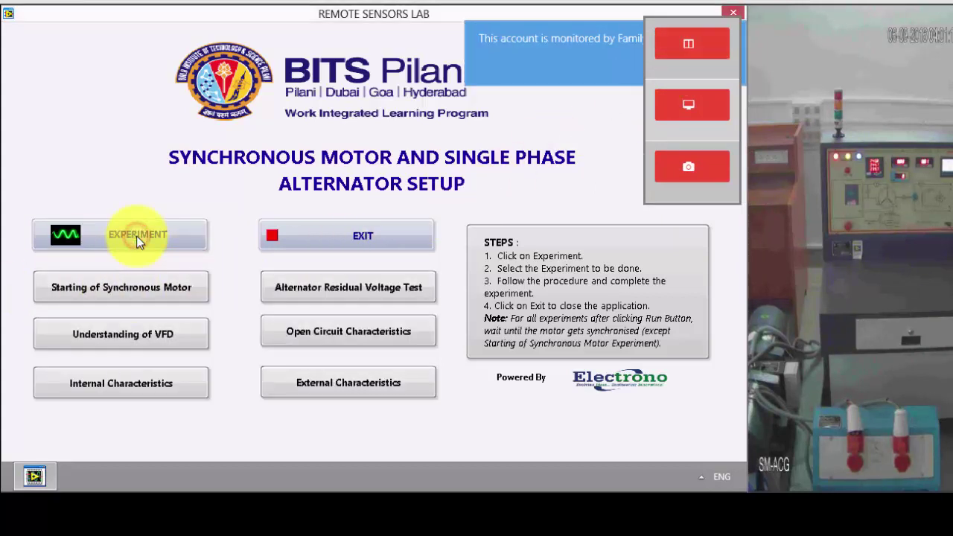
click(122, 291)
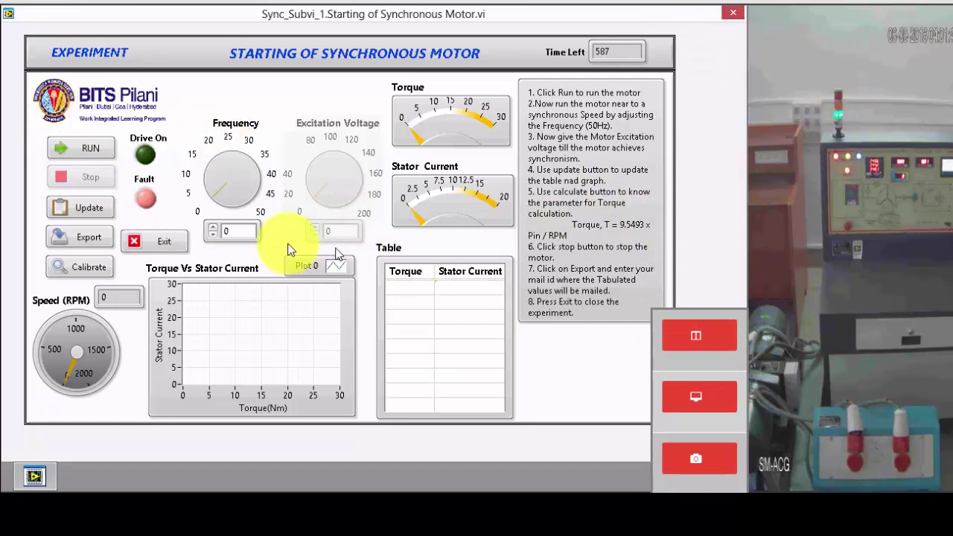
Step: Run the motor and raise frequency stepwise to 24, logging torque and stator current readings
click(80, 151)
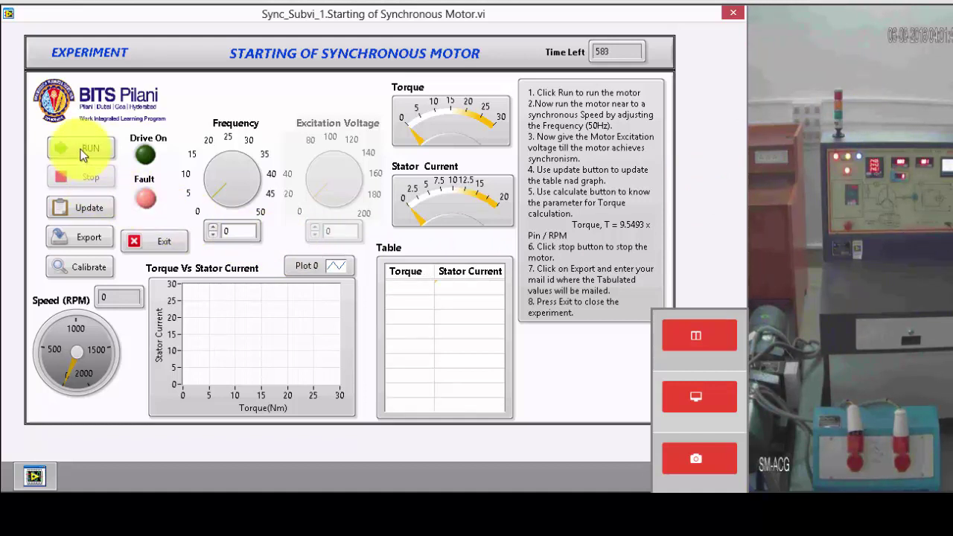
click(82, 152)
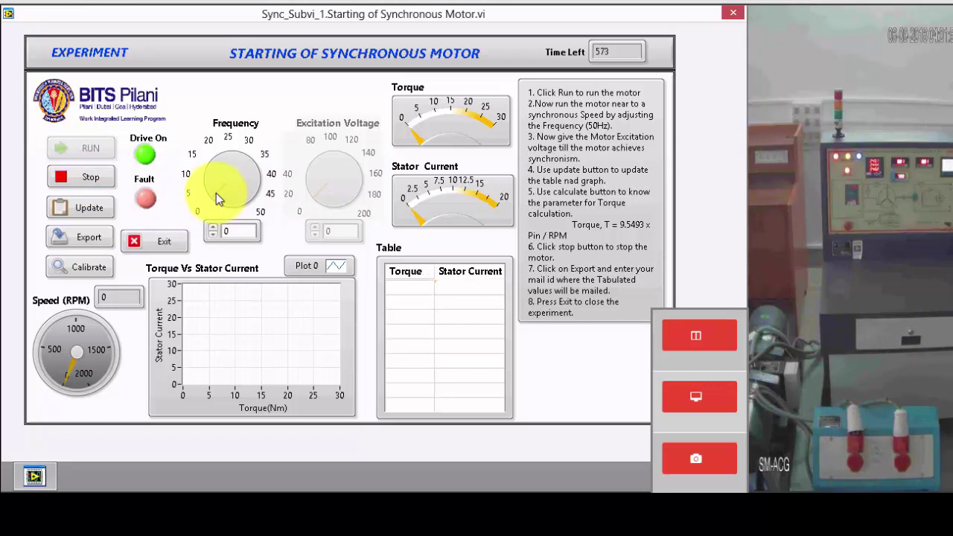
drag(215, 193, 214, 181)
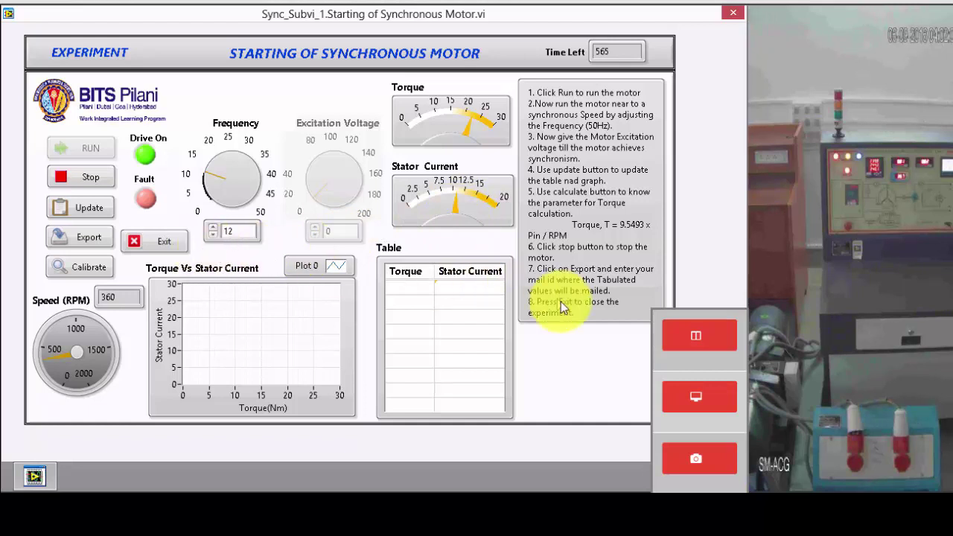
click(90, 211)
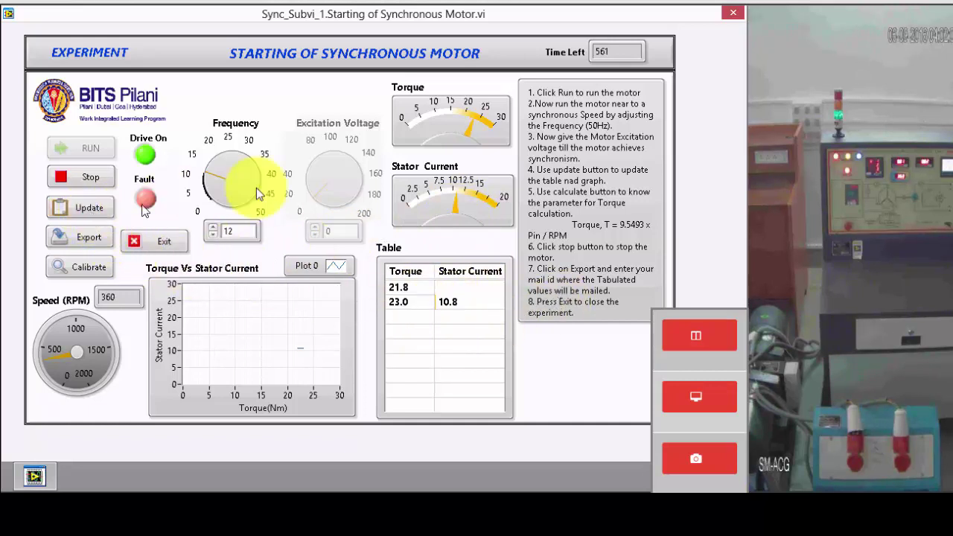
drag(270, 186, 226, 161)
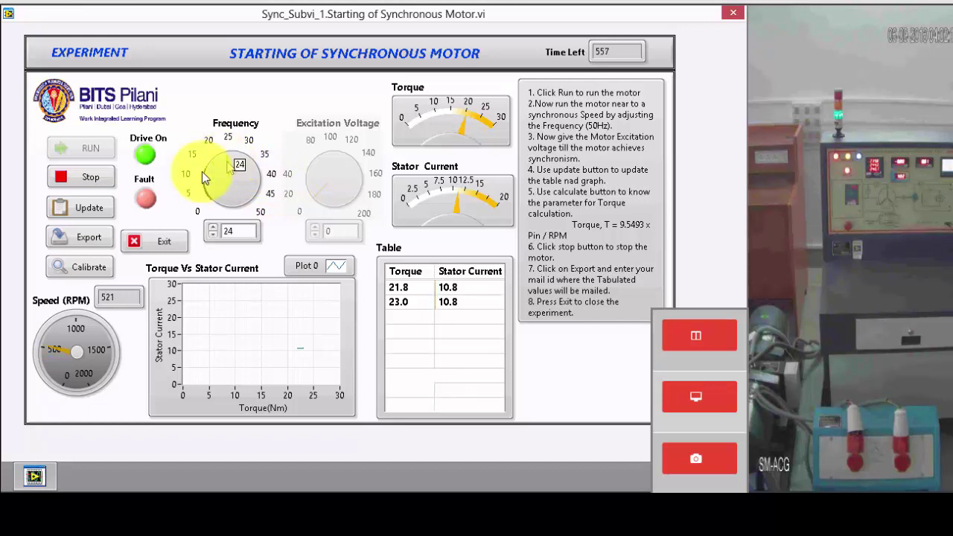
click(92, 211)
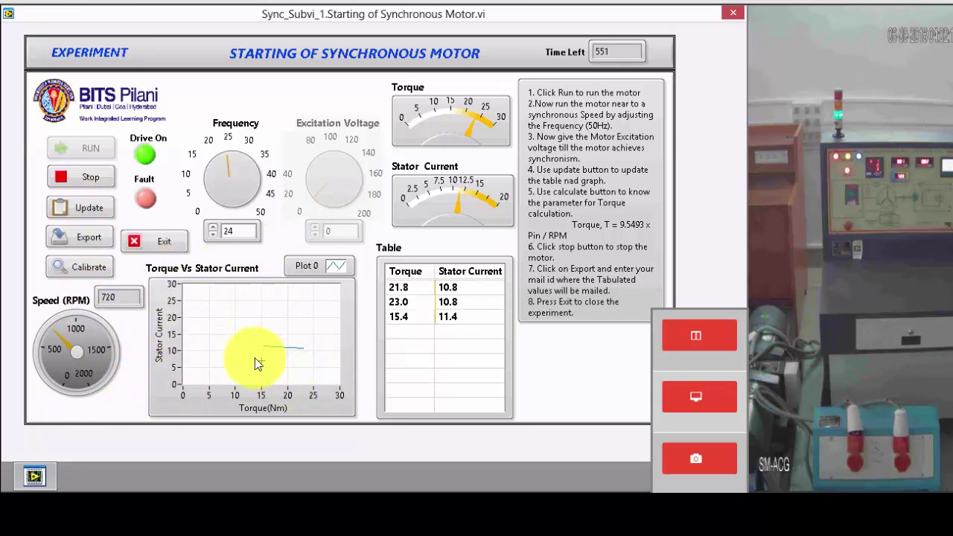
Step: Set frequency to 50 (1500 rpm), log the 19.7/12.0 reading, calibrate, and raise excitation voltage
click(233, 165)
drag(233, 165, 250, 213)
click(87, 211)
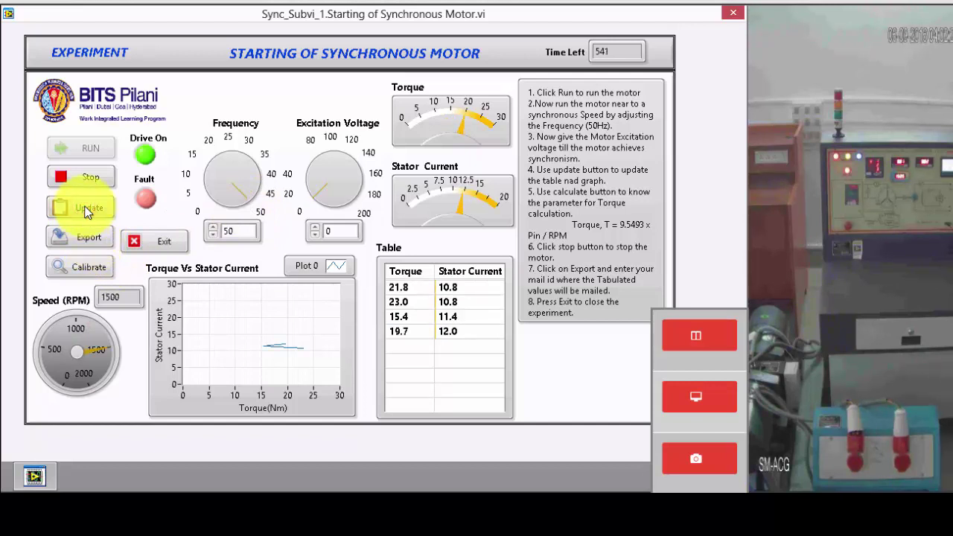
click(85, 269)
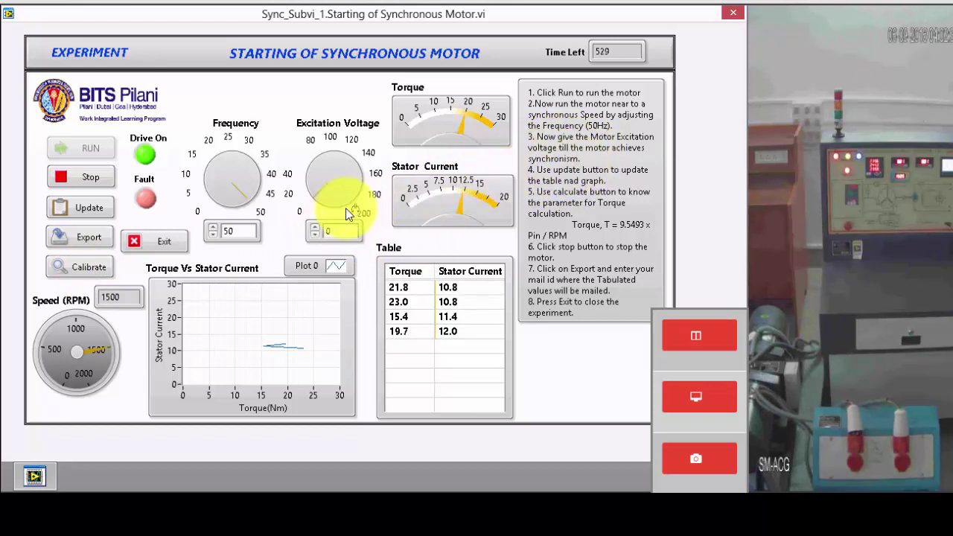
click(314, 227)
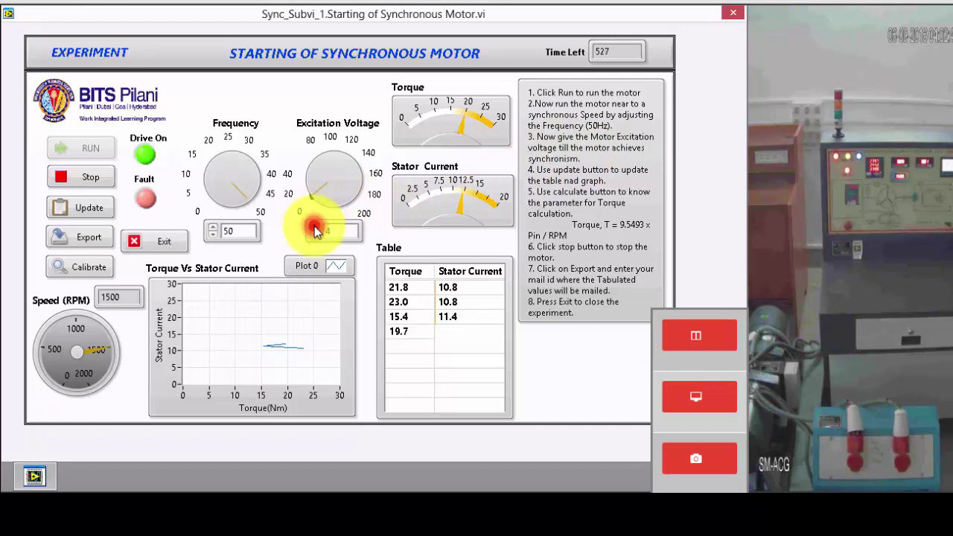